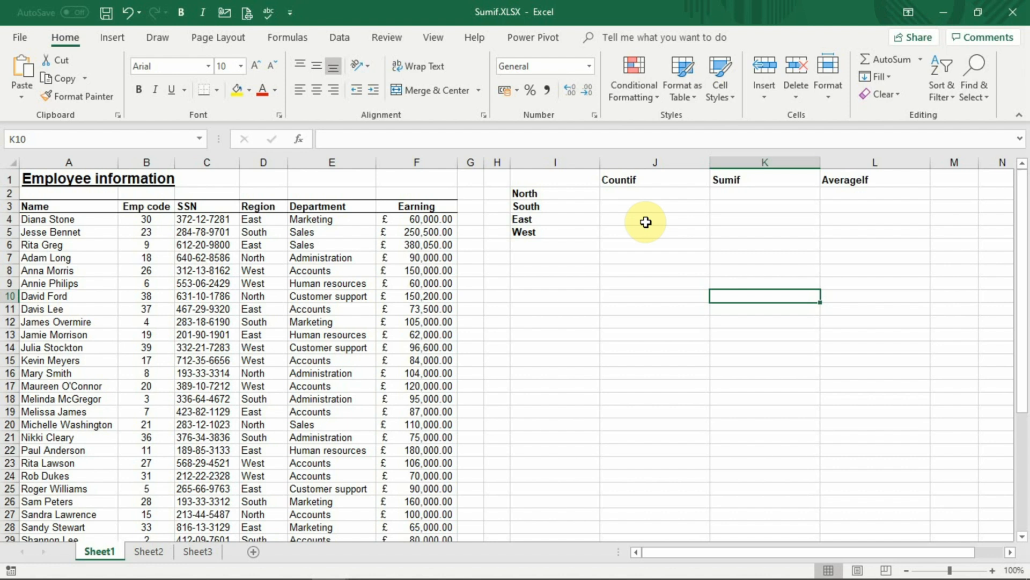
- Start a SUMIF formula in K2 with the Region cells D4:D43 as its range
{"action": "left_click", "coordinate": [743, 195]}
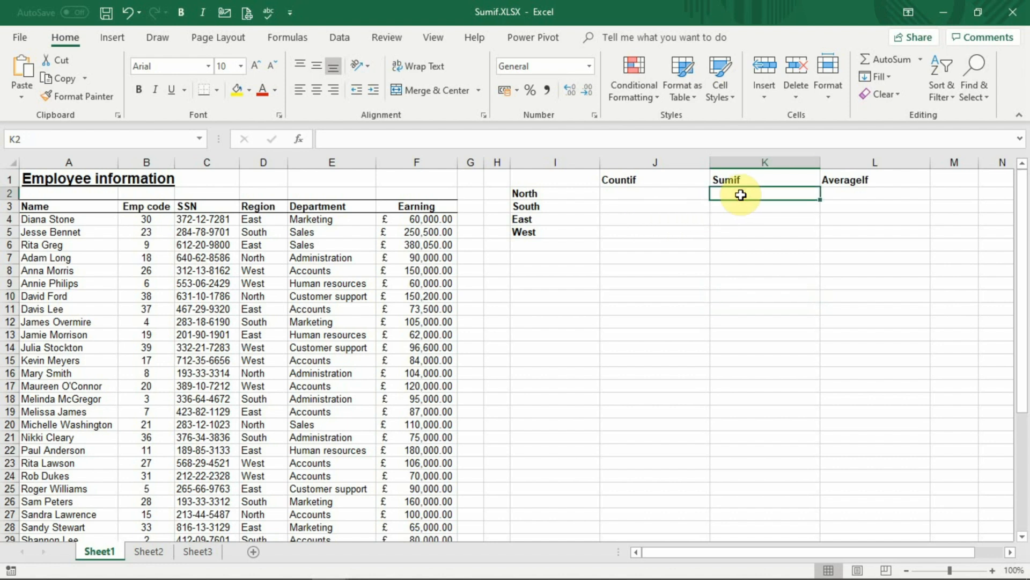
{"action": "scroll", "coordinate": [740, 193], "scroll_direction": "up", "scroll_amount": 2, "text": "ctrl"}
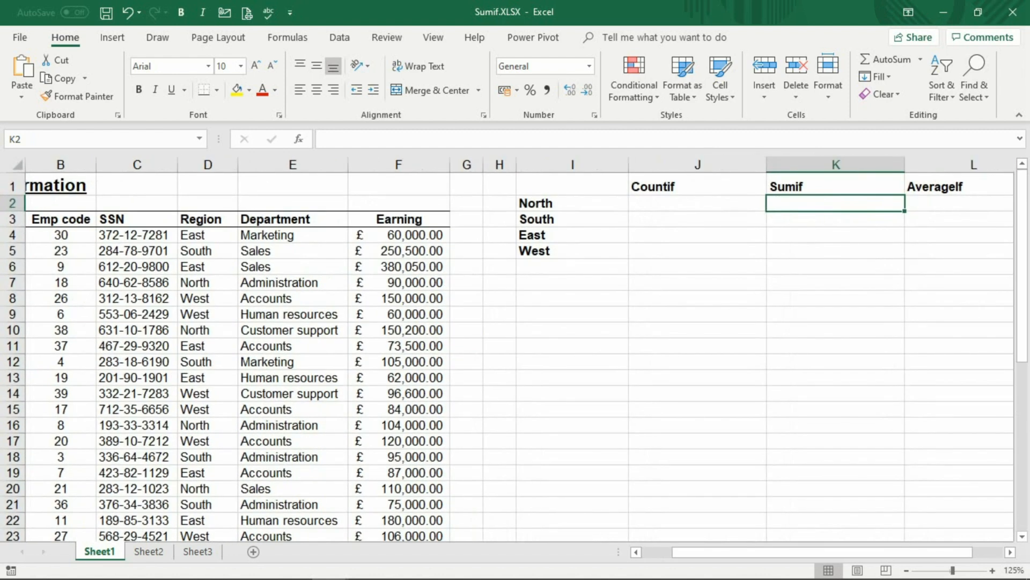
{"action": "type", "text": "="}
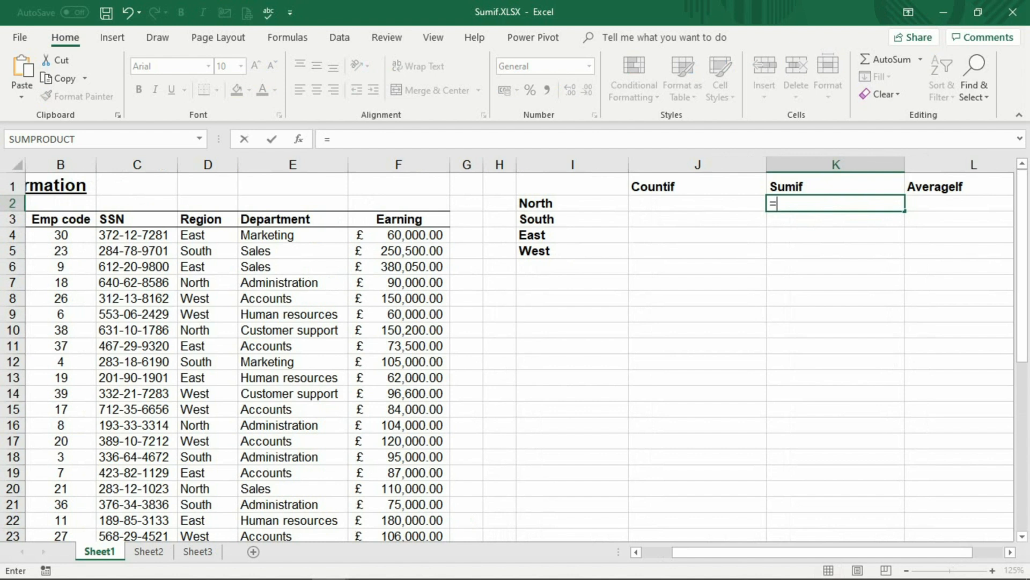
{"action": "type", "text": "sum"}
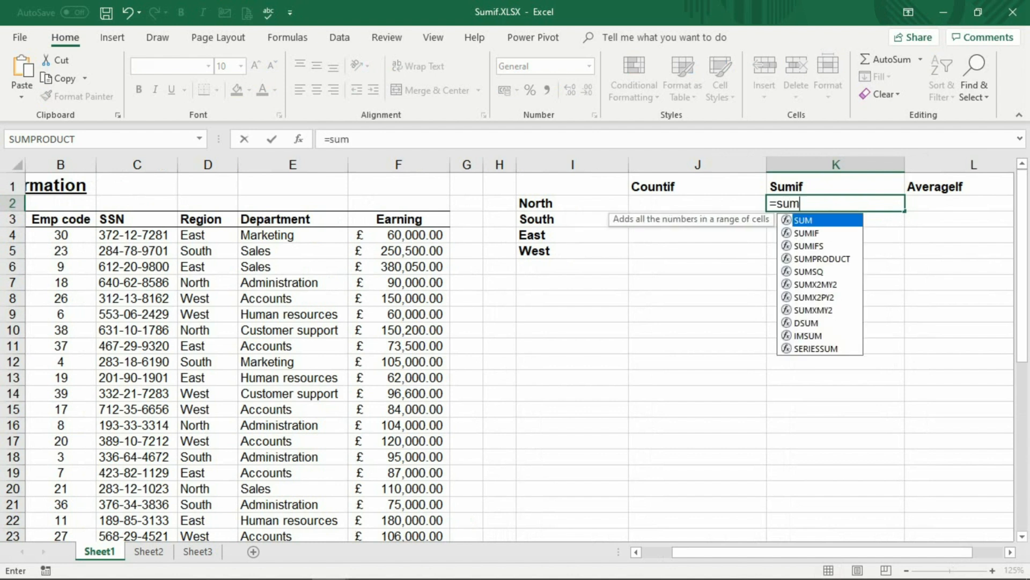
{"action": "type", "text": "i"}
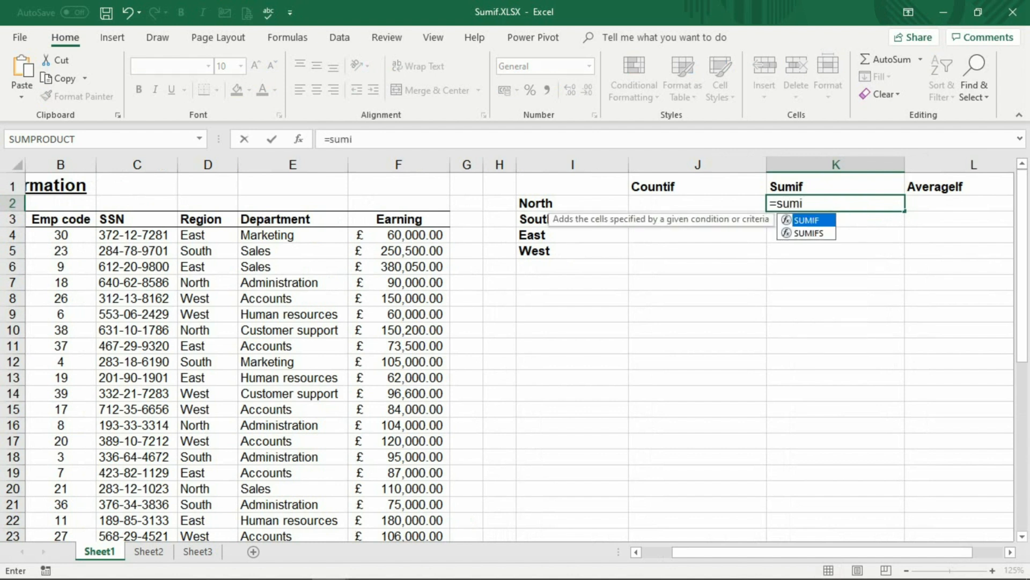
{"action": "double_click", "coordinate": [831, 221]}
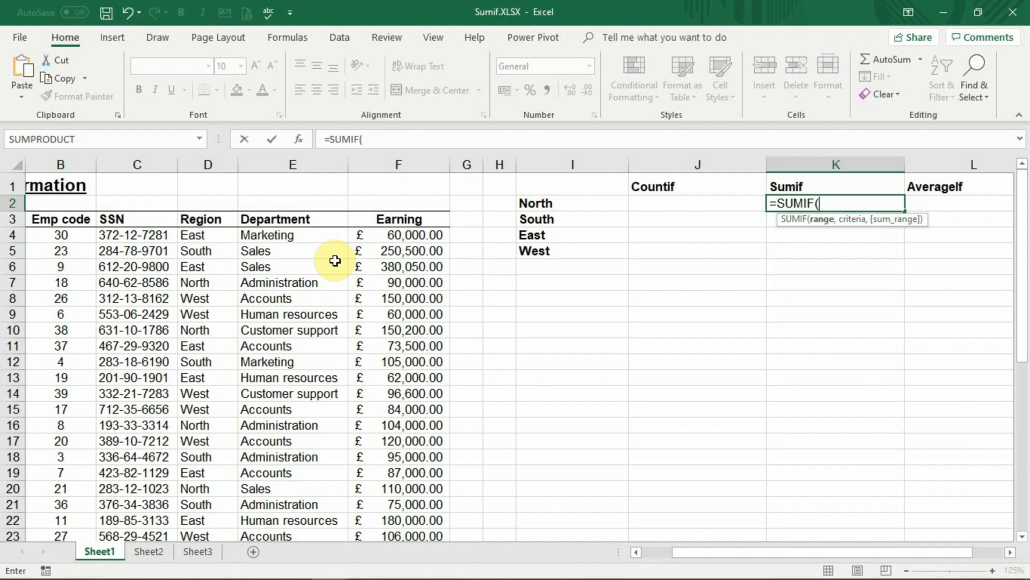
{"action": "left_click_drag", "start_coordinate": [194, 235], "coordinate": [214, 515]}
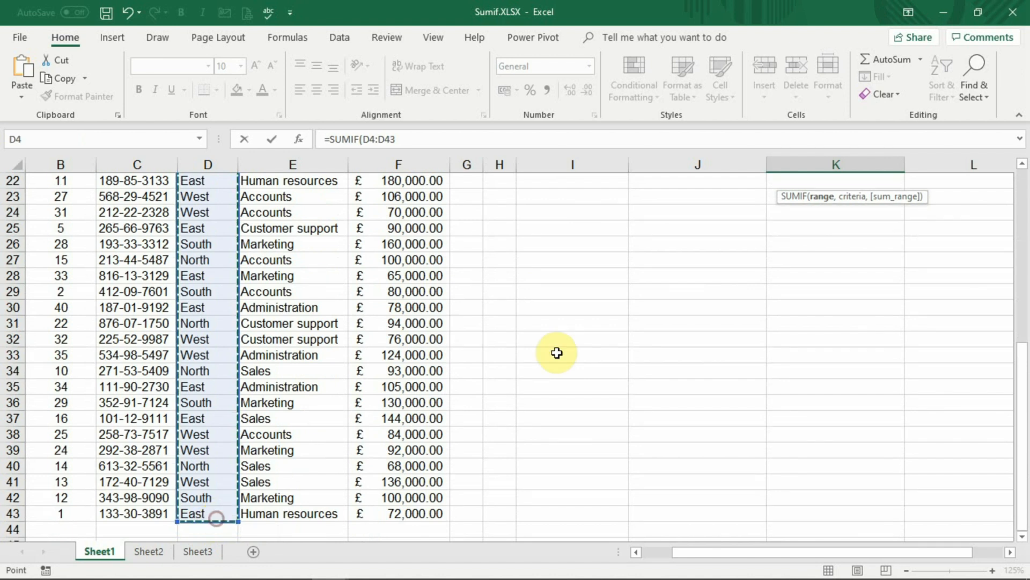
{"action": "left_click_drag", "start_coordinate": [1022, 382], "coordinate": [1019, 172]}
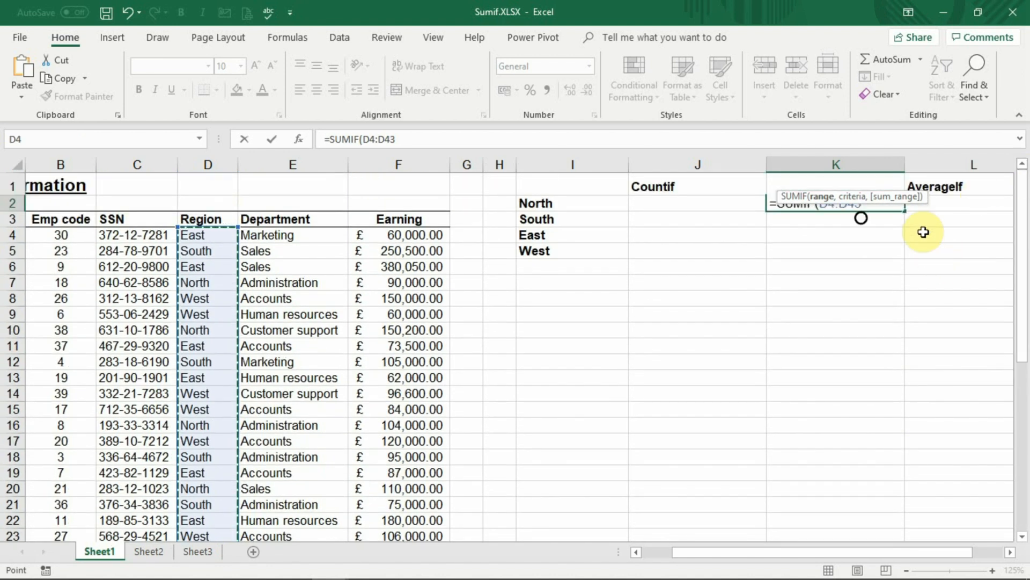
{"action": "type", "text": ","}
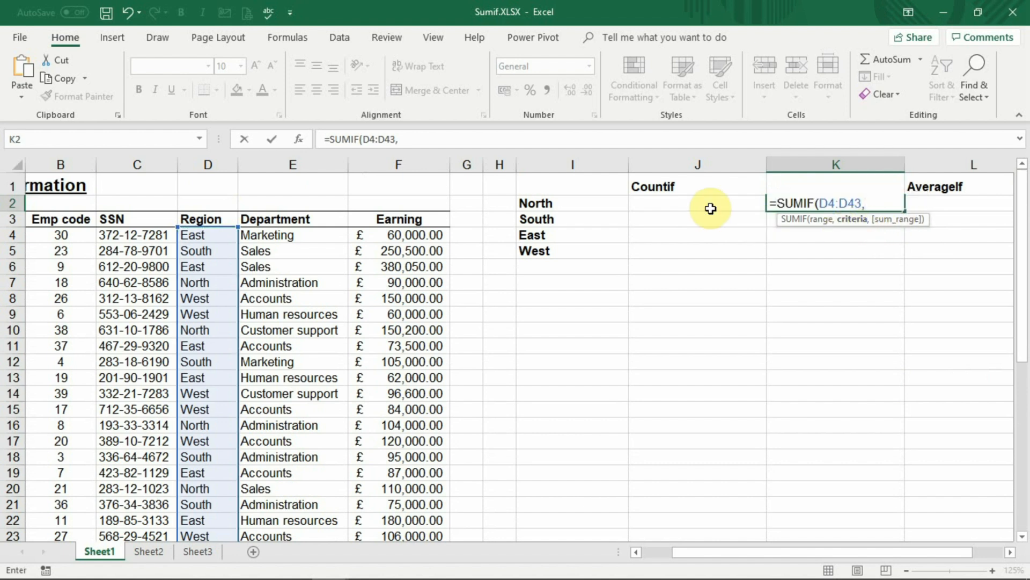
{"action": "left_click", "coordinate": [614, 204]}
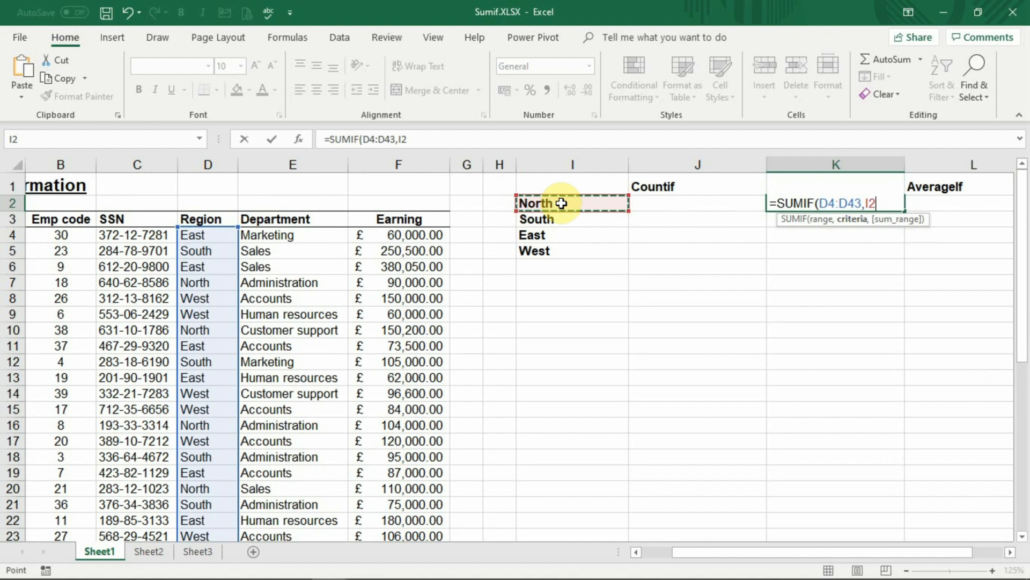
{"action": "key", "text": "BackSpace"}
{"action": "key", "text": "BackSpace"}
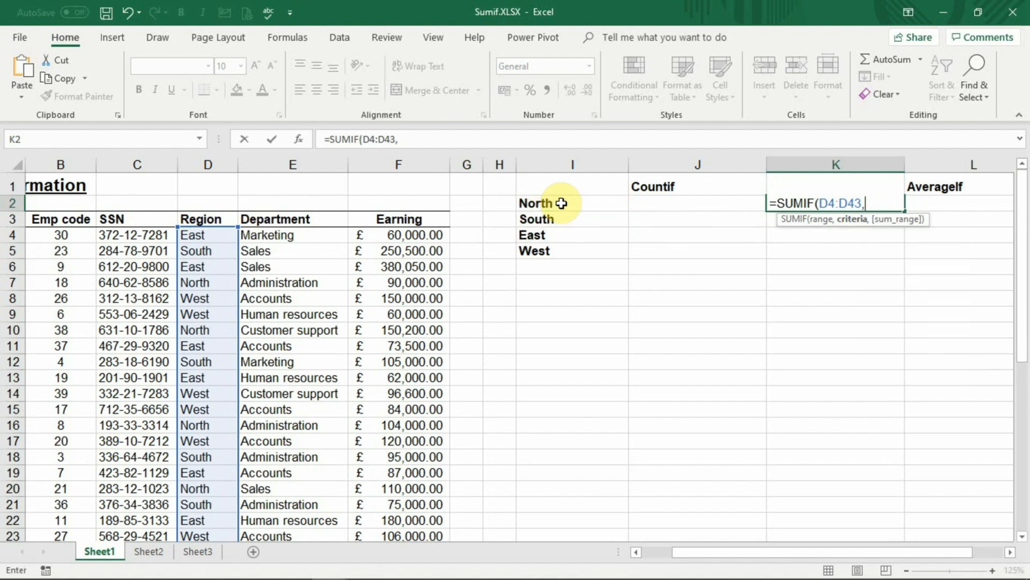
{"action": "type", "text": "\"North"}
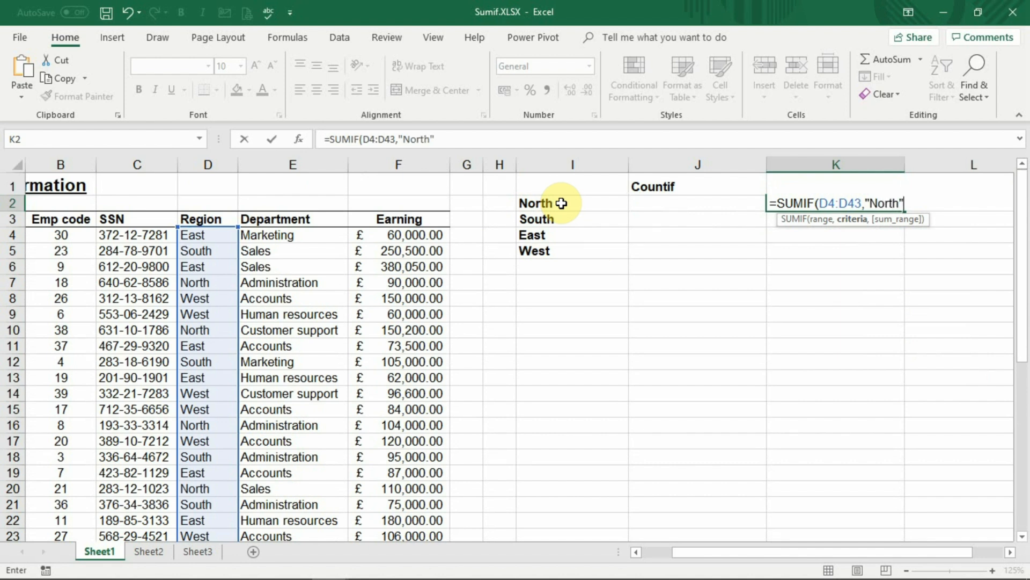
{"action": "key", "text": "BackSpace"}
{"action": "key", "text": "BackSpace"}
{"action": "key", "text": "BackSpace"}
{"action": "key", "text": "BackSpace"}
{"action": "key", "text": "BackSpace"}
{"action": "key", "text": "BackSpace"}
{"action": "key", "text": "BackSpace"}
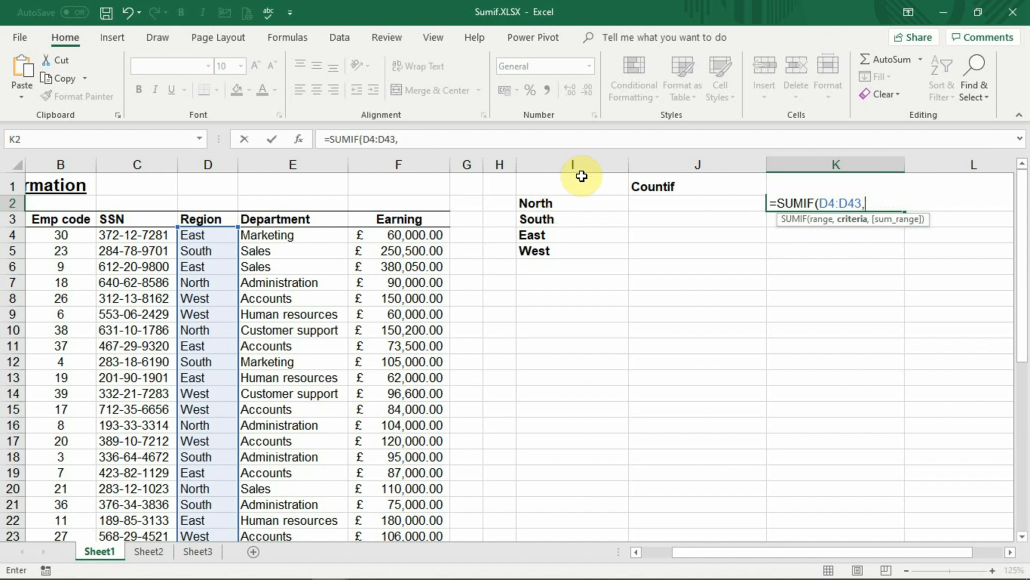
- Complete the SUMIF in K2 with criterion I2 and sum range F4:F43, then enter the formula
{"action": "left_click", "coordinate": [547, 202]}
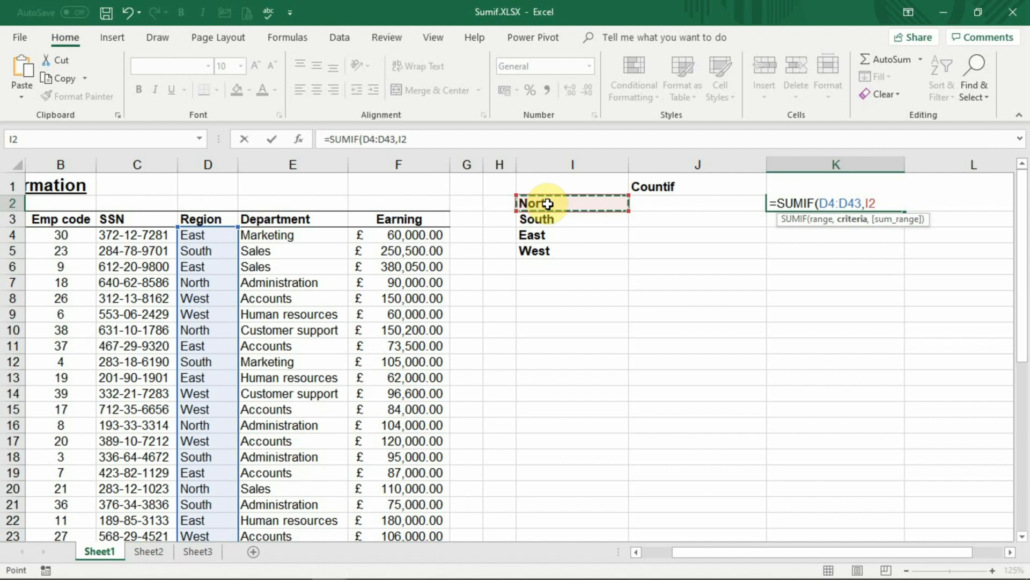
{"action": "type", "text": ","}
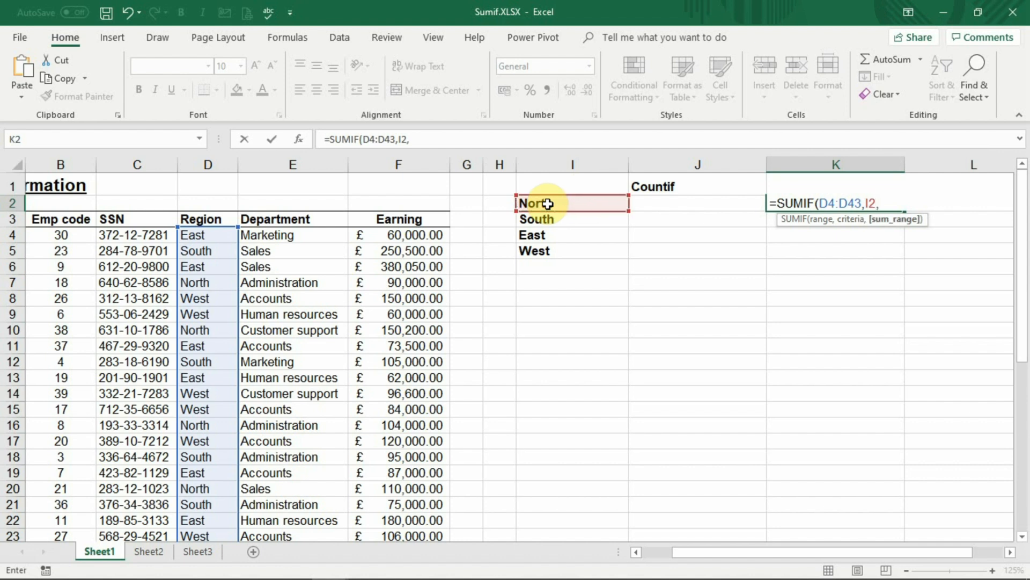
{"action": "left_click", "coordinate": [423, 235]}
{"action": "left_click_drag", "start_coordinate": [424, 235], "coordinate": [421, 518]}
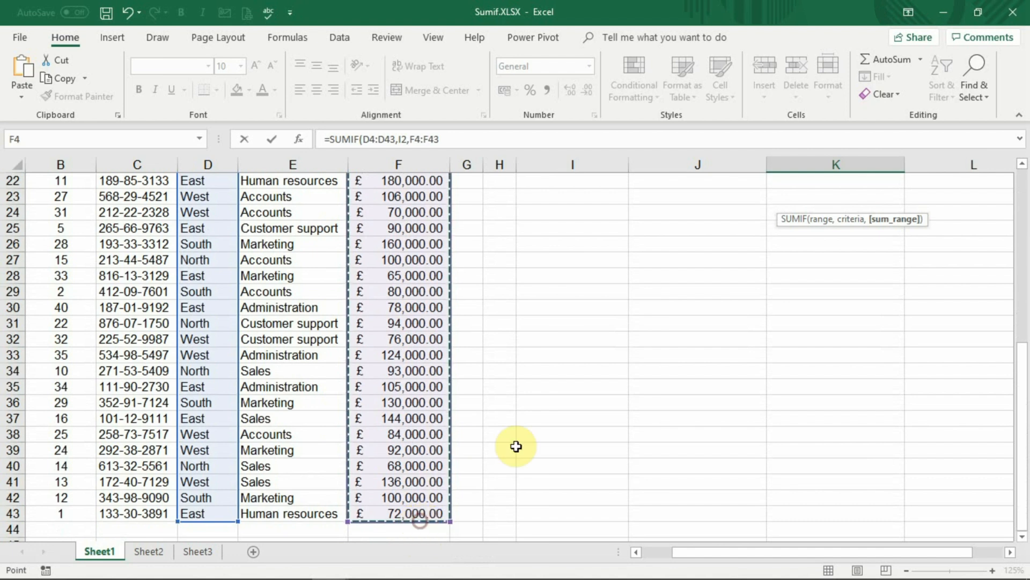
{"action": "left_click_drag", "start_coordinate": [1022, 379], "coordinate": [1013, 151]}
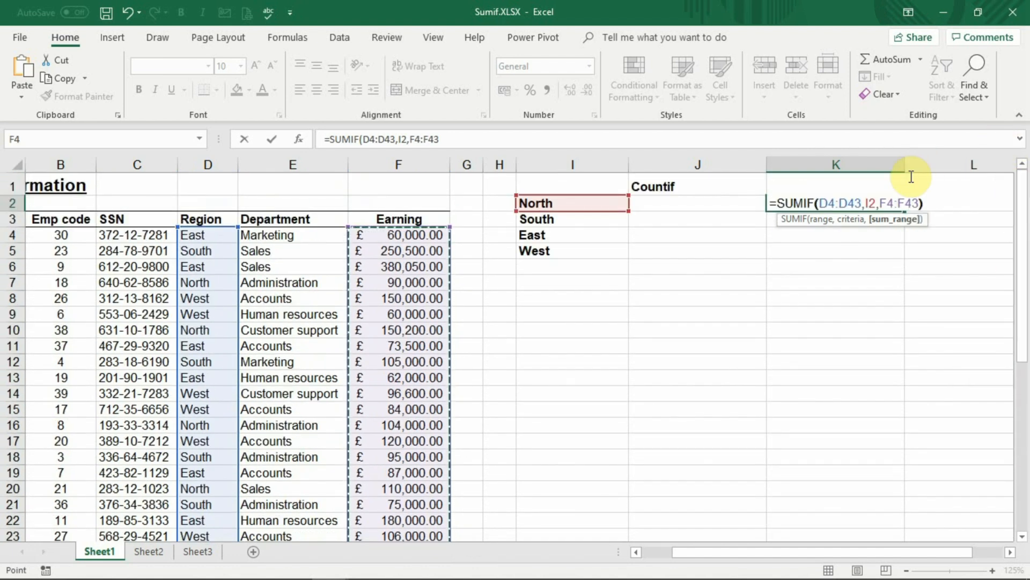
{"action": "type", "text": ")"}
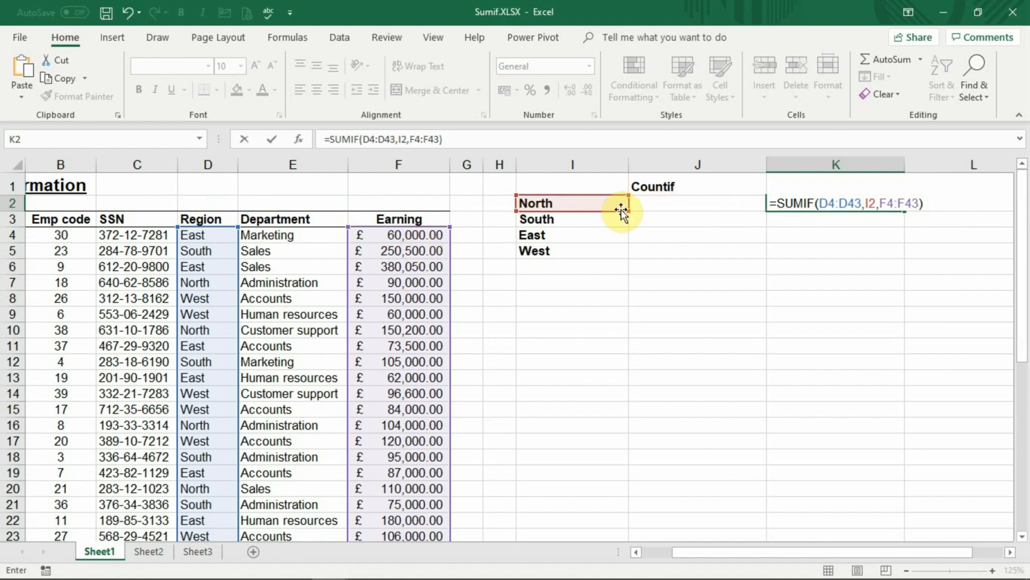
{"action": "double_click", "coordinate": [868, 203]}
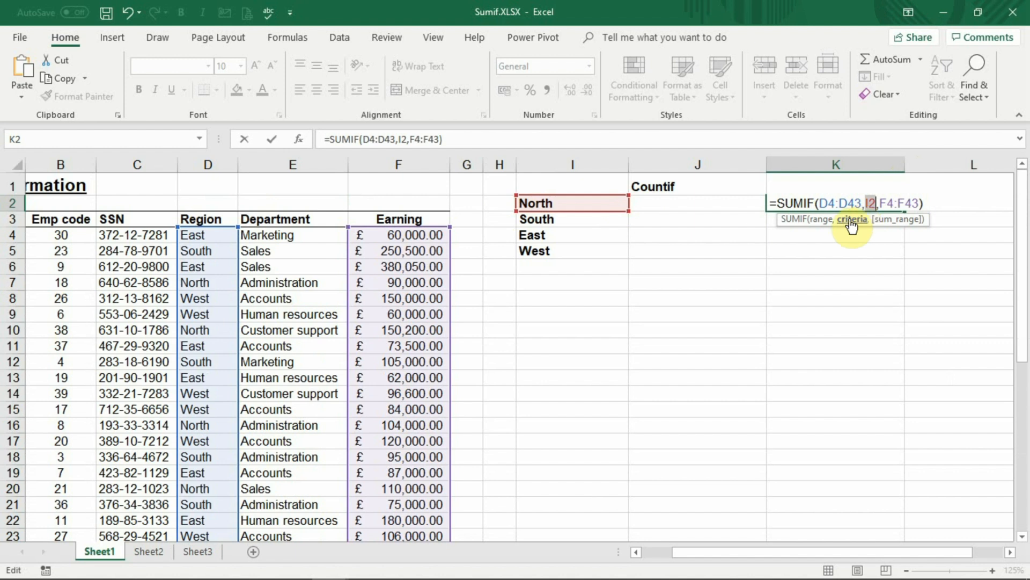
{"action": "left_click", "coordinate": [827, 225]}
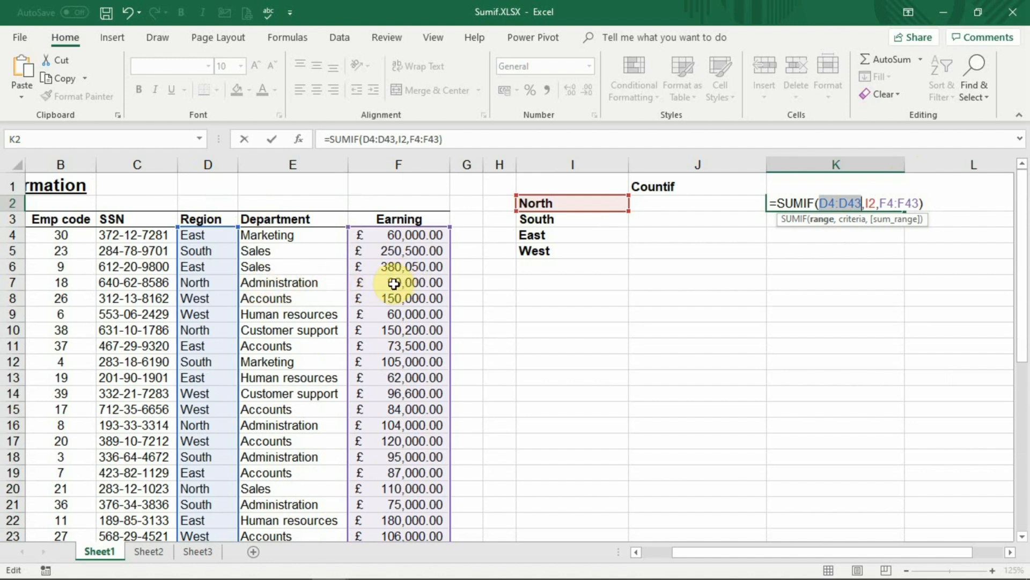
{"action": "left_click", "coordinate": [883, 220]}
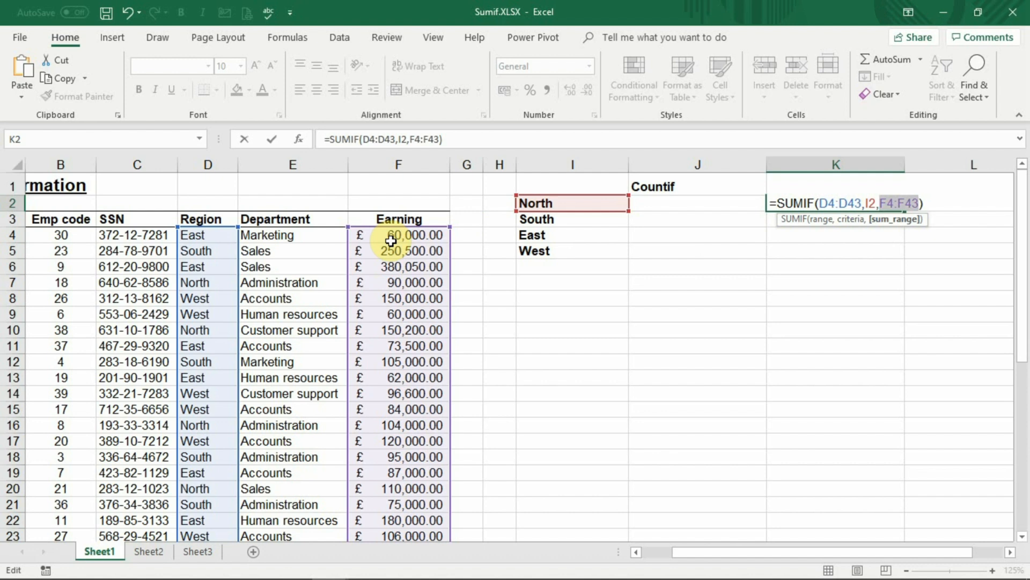
{"action": "key", "text": "Return"}
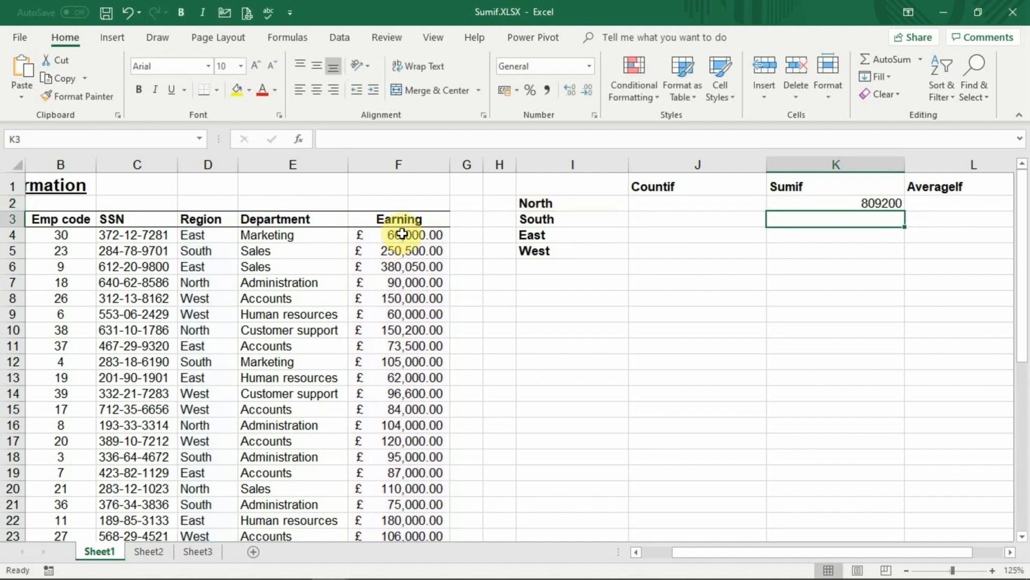
- Enter south, east and finally north in I2 to test the SUMIF criterion
{"action": "left_click", "coordinate": [598, 204]}
{"action": "type", "text": "south"}
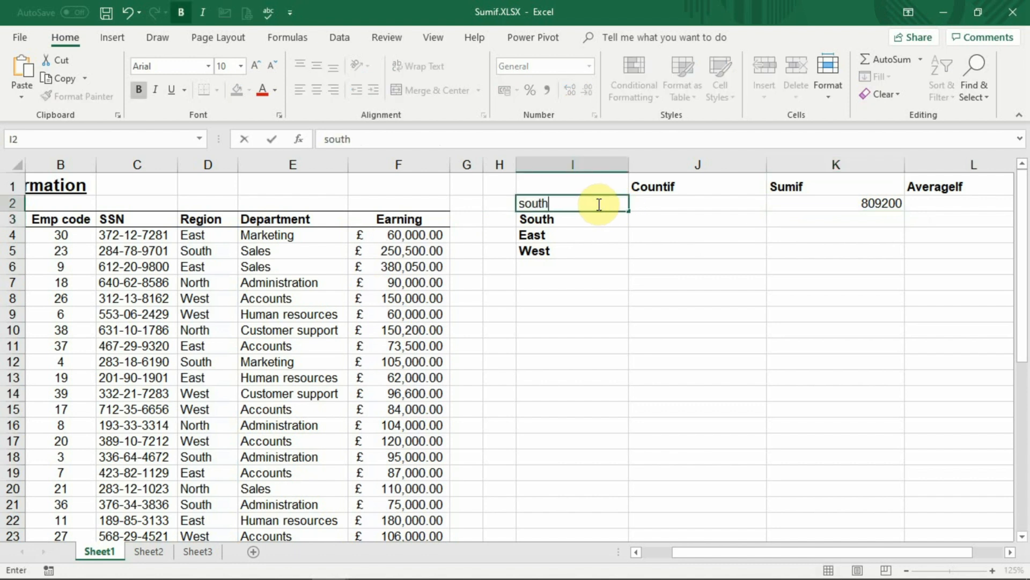
{"action": "key", "text": "Return"}
{"action": "left_click", "coordinate": [597, 203]}
{"action": "type", "text": "east"}
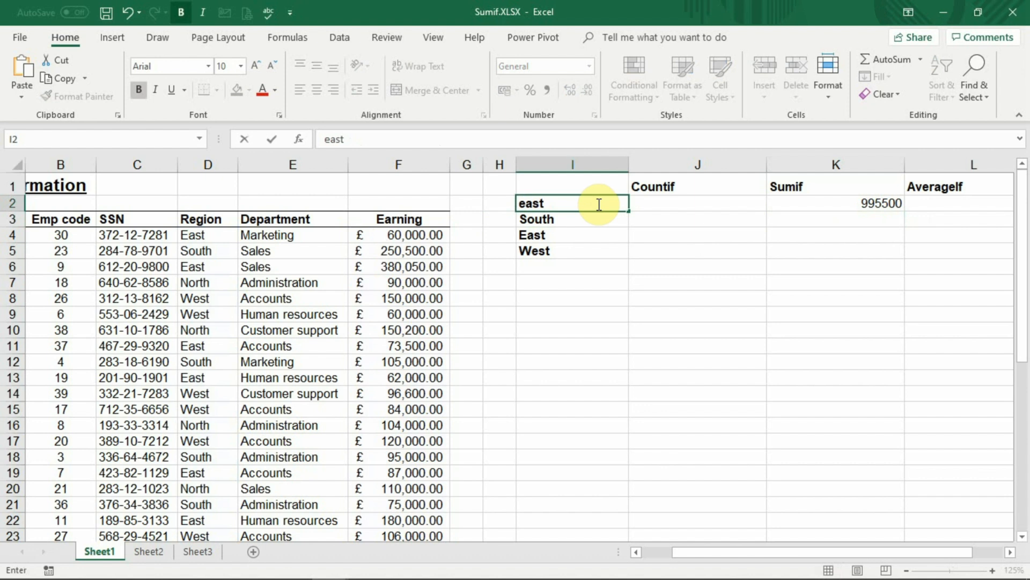
{"action": "key", "text": "Return"}
{"action": "left_click", "coordinate": [597, 204]}
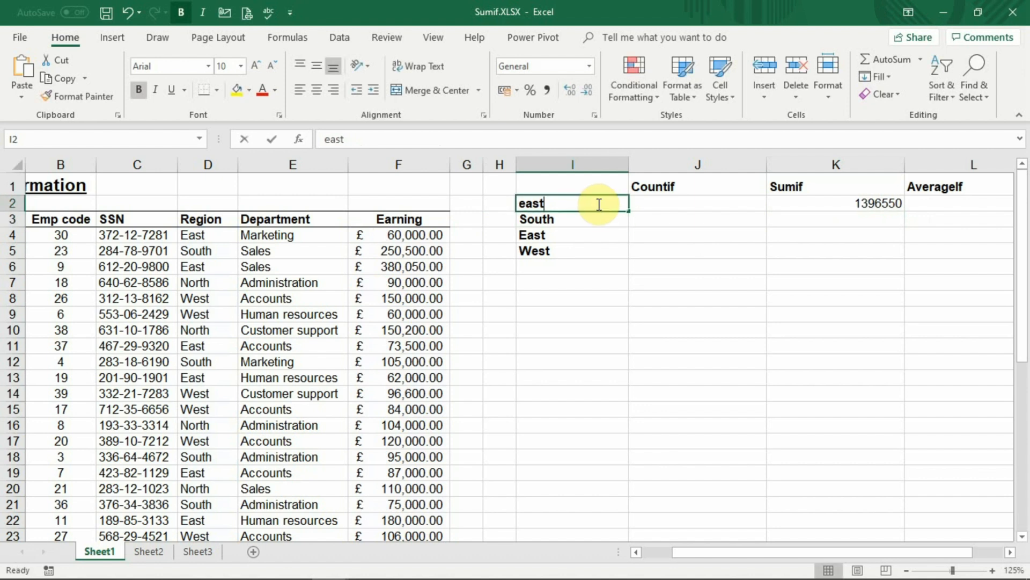
{"action": "type", "text": "north"}
{"action": "key", "text": "Return"}
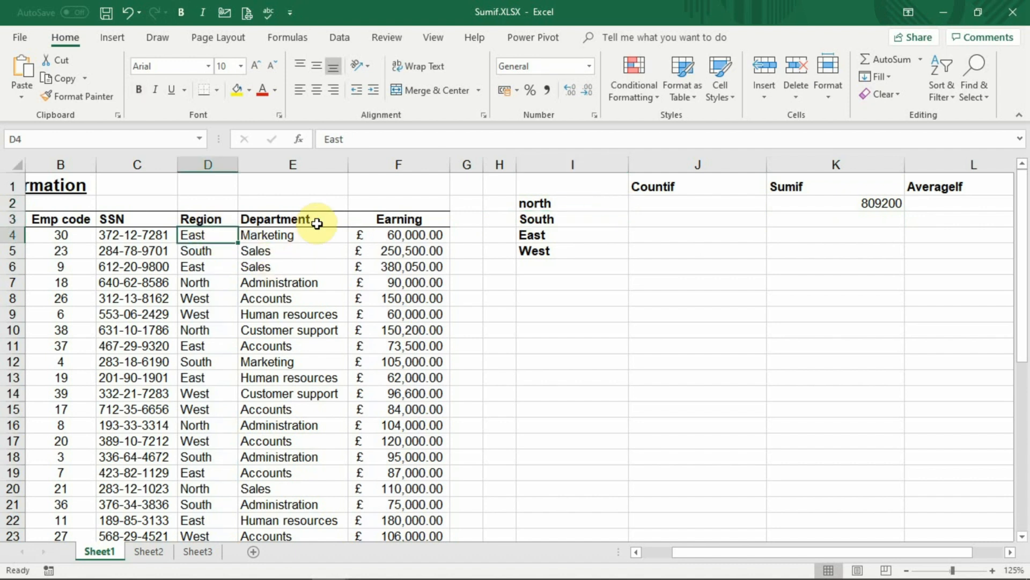
- Try changing the regions in D4 and D5 to north, then undo both edits
{"action": "type", "text": "north"}
{"action": "key", "text": "Return"}
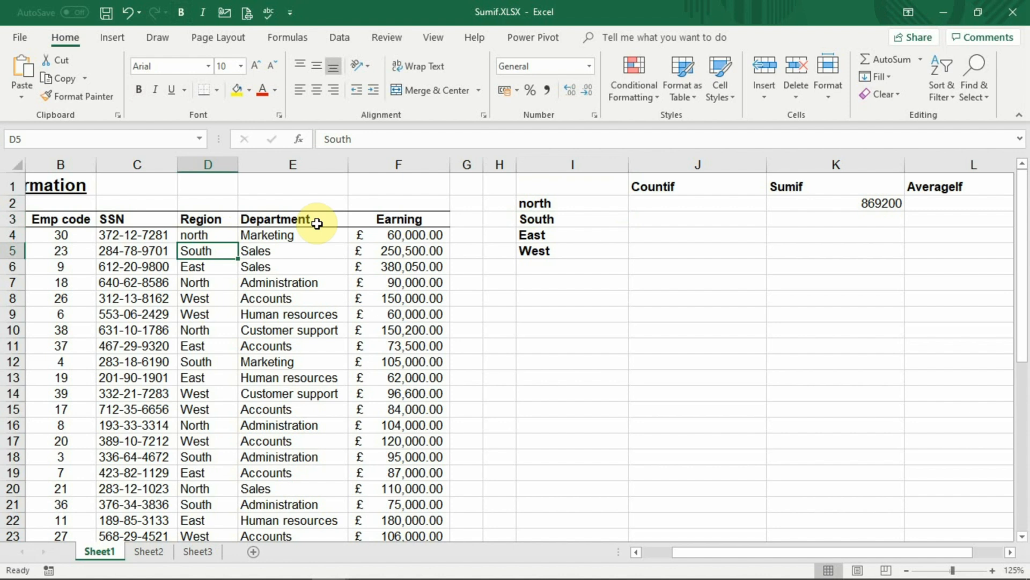
{"action": "type", "text": "north"}
{"action": "key", "text": "Return"}
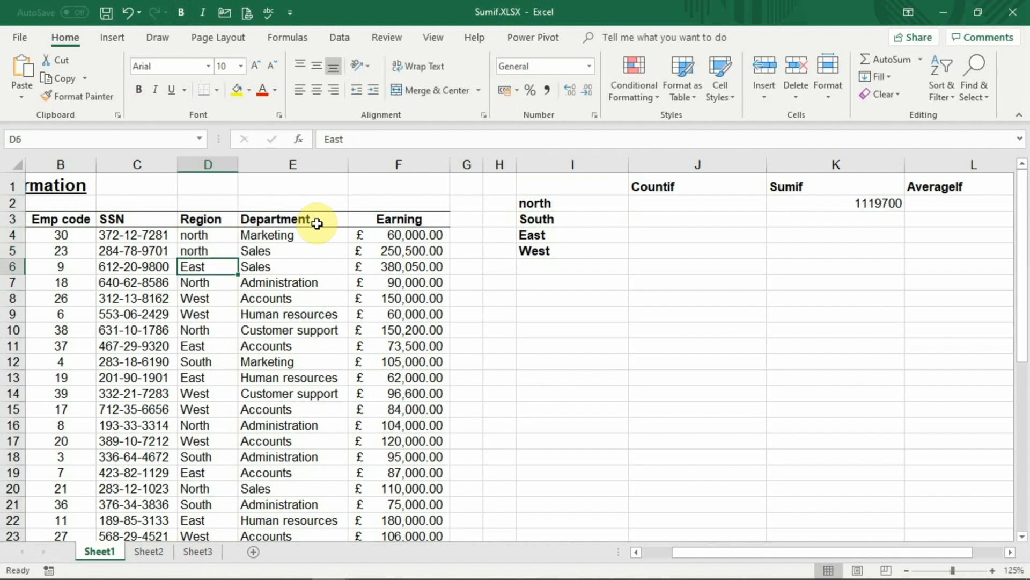
{"action": "key", "text": "ctrl+z"}
{"action": "key", "text": "ctrl+z"}
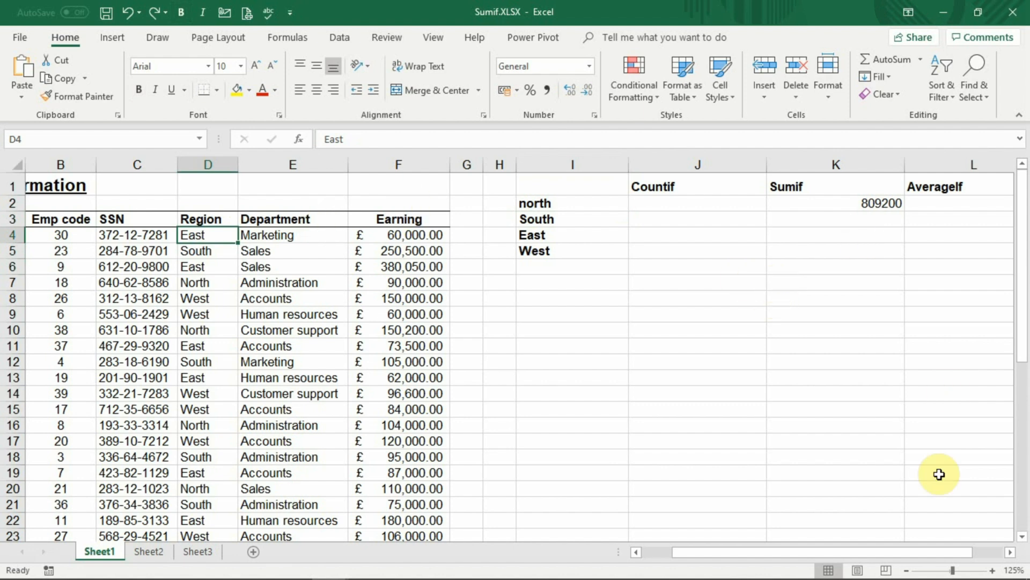
- Start an AVERAGEIF formula in L2 with the Region cells D4:D43 as its range
{"action": "left_click", "coordinate": [1010, 552]}
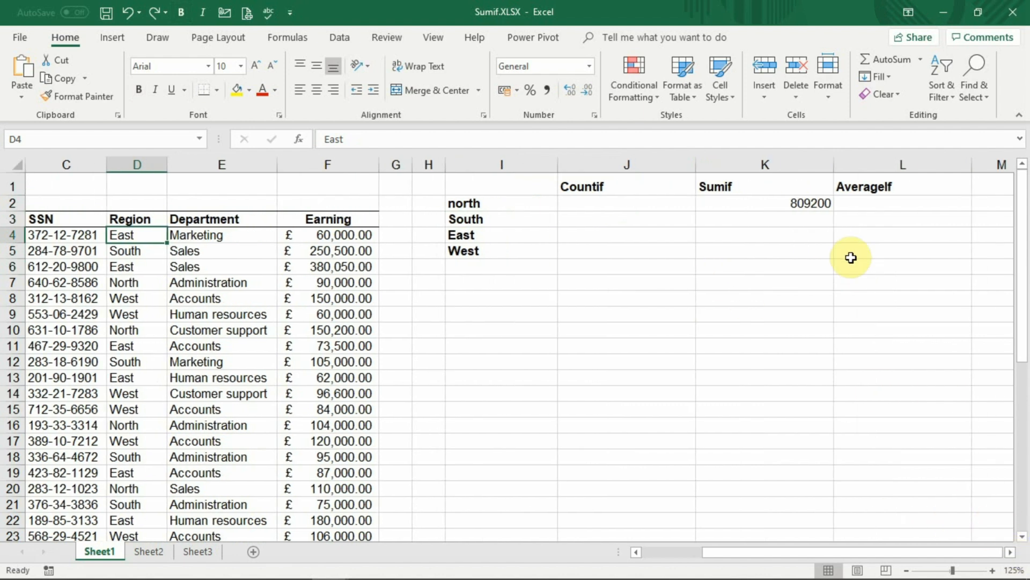
{"action": "left_click", "coordinate": [863, 206]}
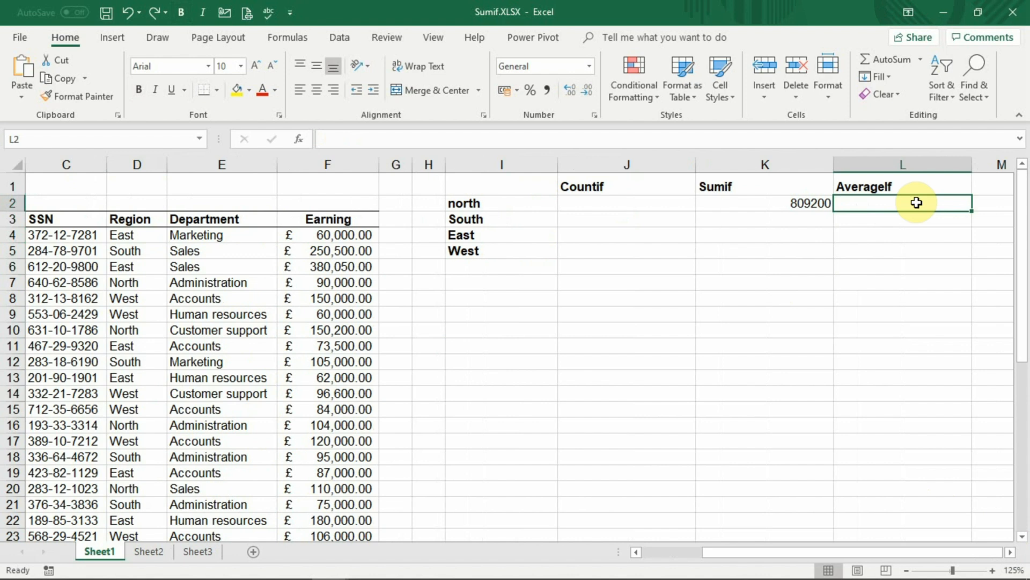
{"action": "type", "text": "=aver"}
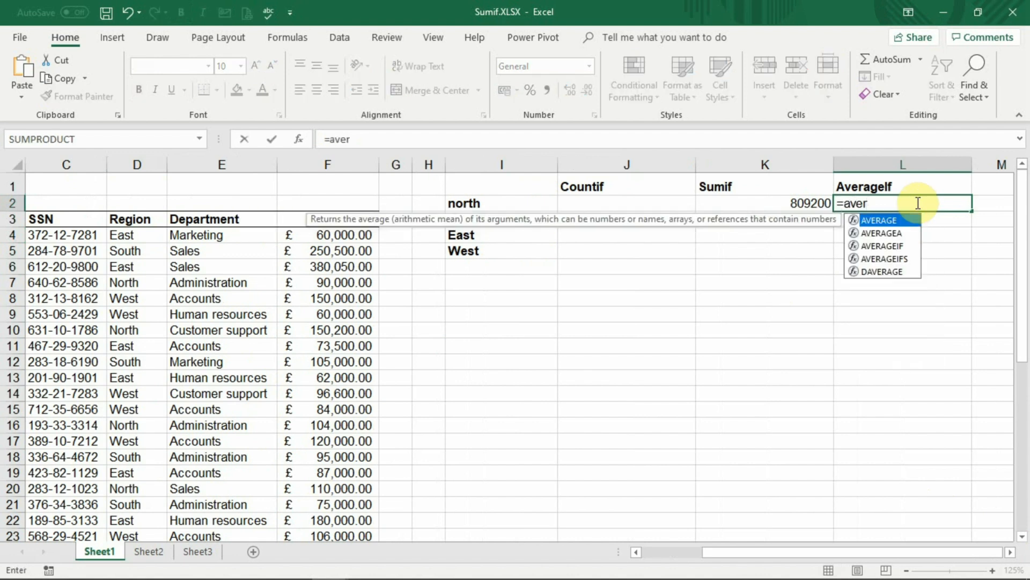
{"action": "key", "text": "Down"}
{"action": "key", "text": "Down"}
{"action": "key", "text": "Tab"}
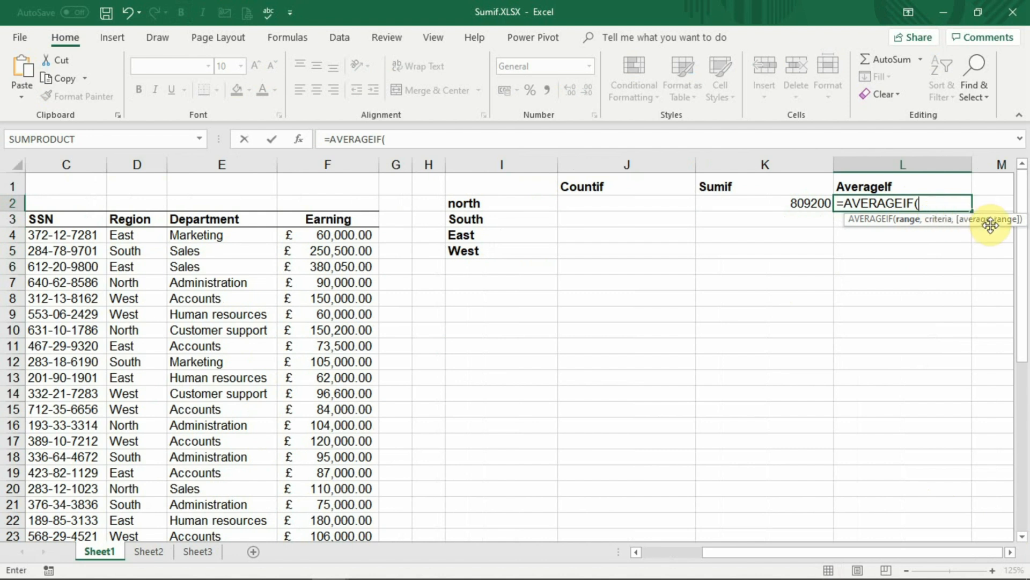
{"action": "left_click_drag", "start_coordinate": [140, 235], "coordinate": [145, 451]}
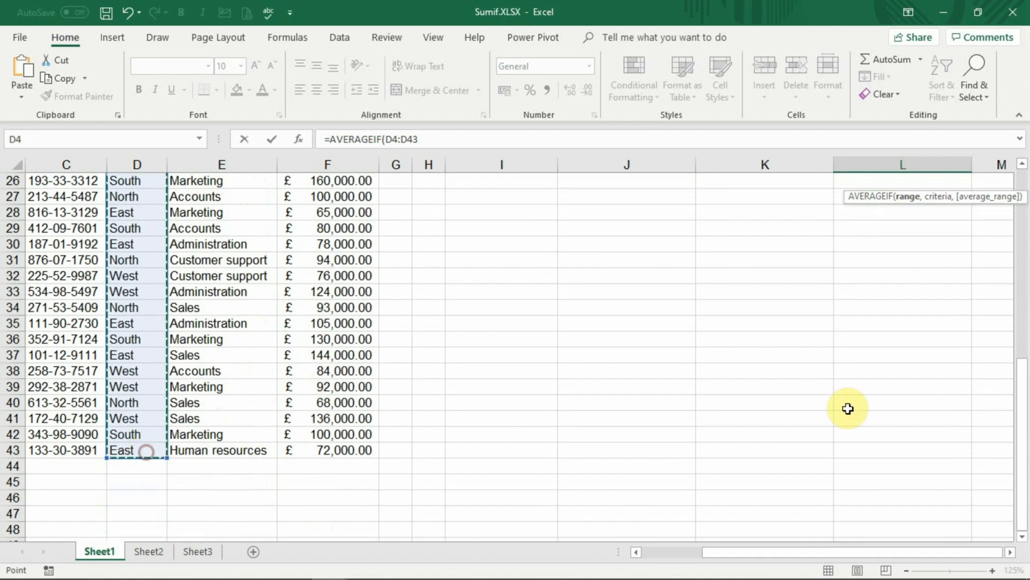
{"action": "left_click_drag", "start_coordinate": [1024, 393], "coordinate": [1024, 169]}
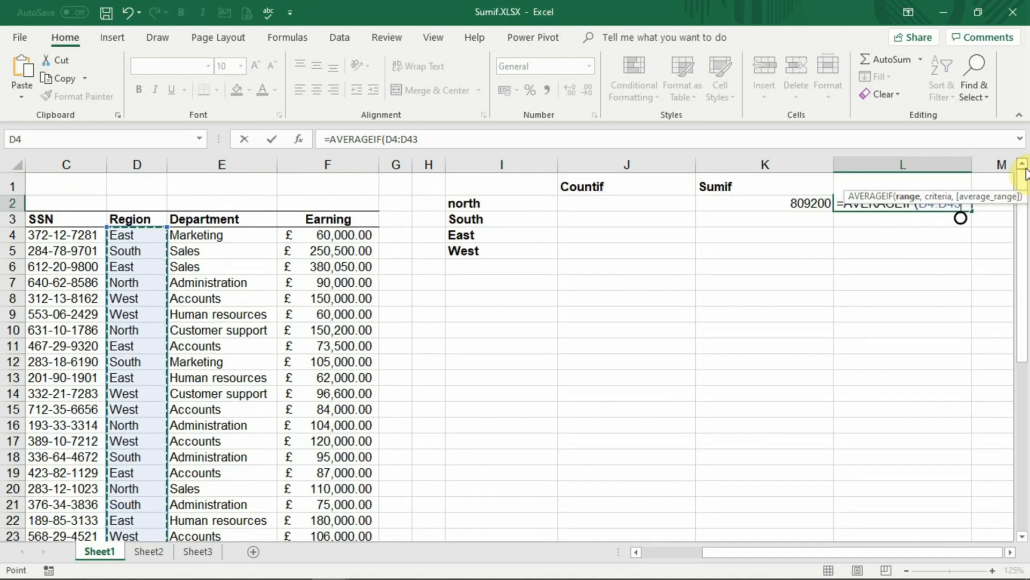
{"action": "type", "text": ","}
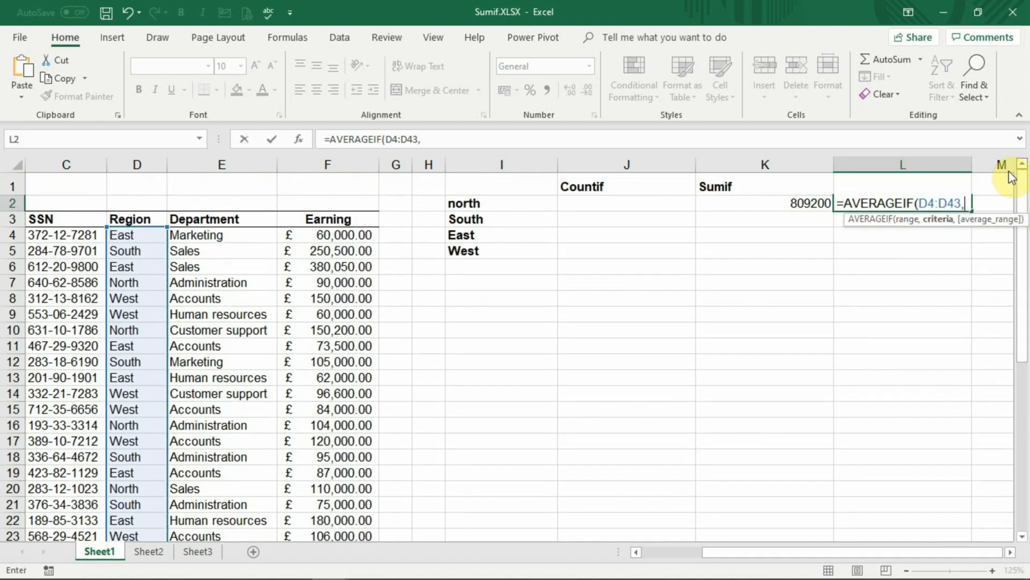
- Complete the AVERAGEIF in L2 with criterion I2 and average range F4:F43, then enter the formula
{"action": "left_click", "coordinate": [483, 204]}
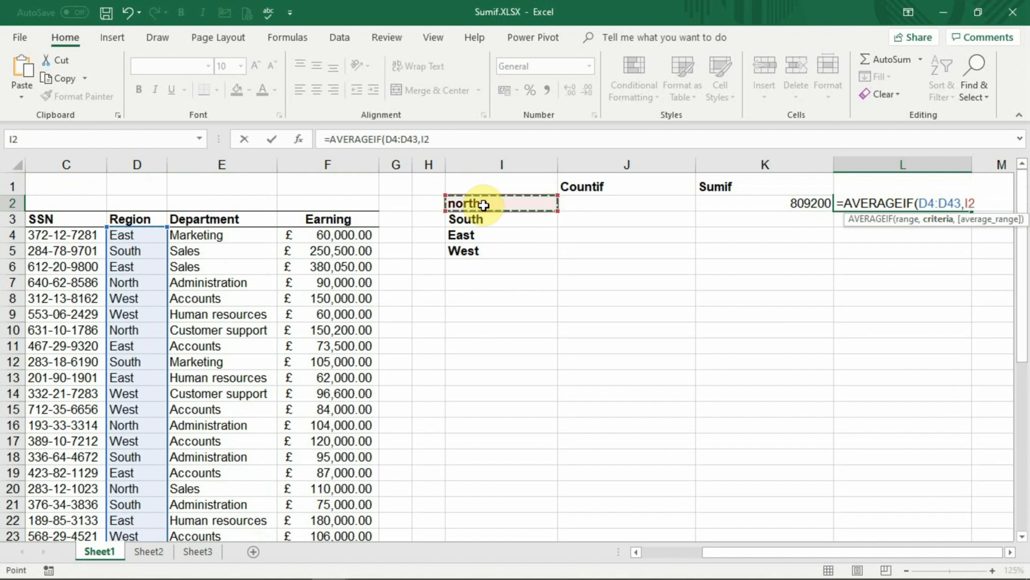
{"action": "type", "text": ","}
{"action": "left_click", "coordinate": [355, 233]}
{"action": "left_click_drag", "start_coordinate": [355, 233], "coordinate": [348, 511]}
{"action": "left_click_drag", "start_coordinate": [1019, 361], "coordinate": [1016, 181]}
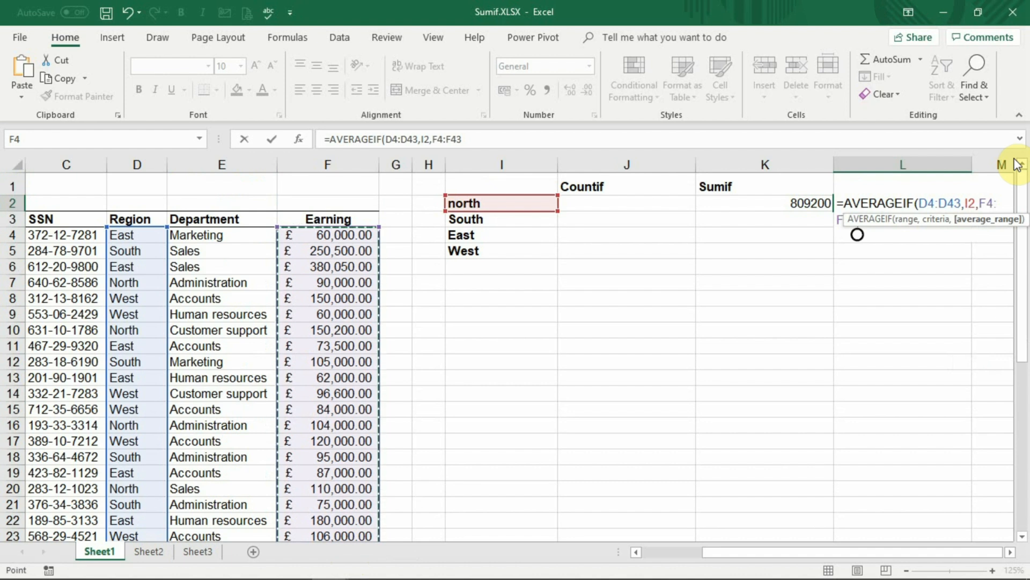
{"action": "type", "text": ")"}
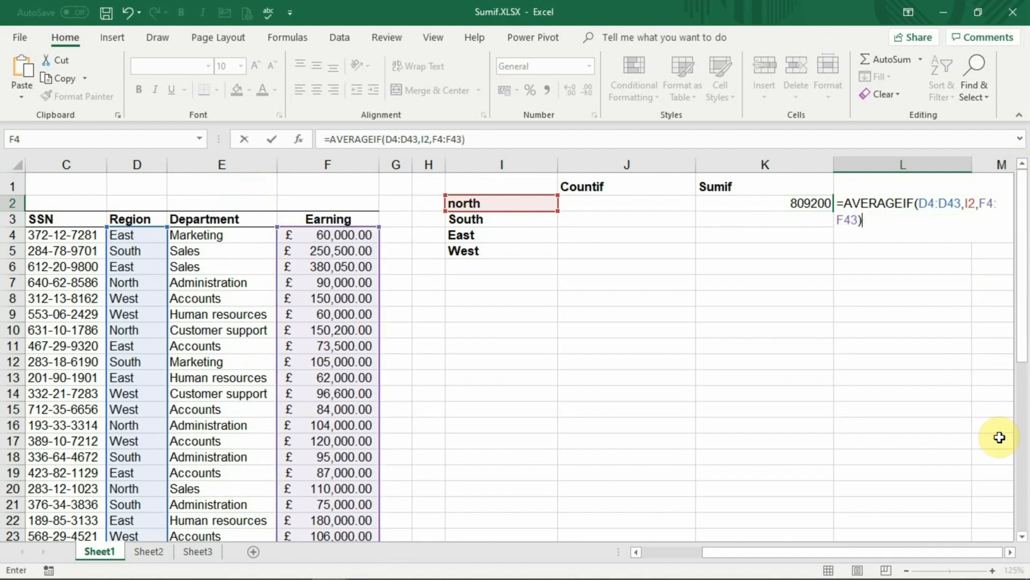
{"action": "left_click", "coordinate": [1010, 553]}
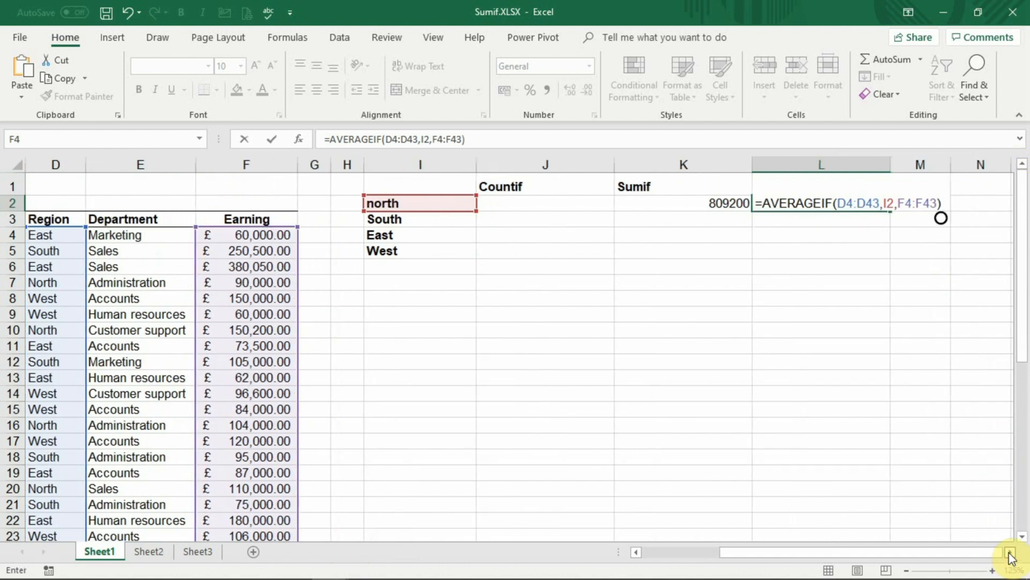
{"action": "key", "text": "Return"}
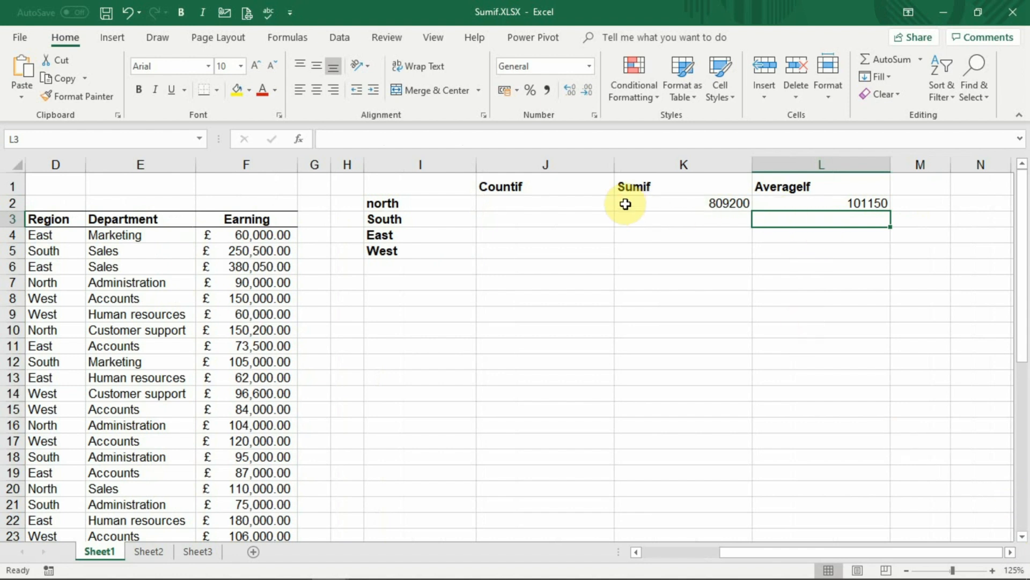
- Start a COUNTIF formula in J2 with the Region cells D4:D43 as its range
{"action": "left_click", "coordinate": [608, 204]}
{"action": "type", "text": "=soun"}
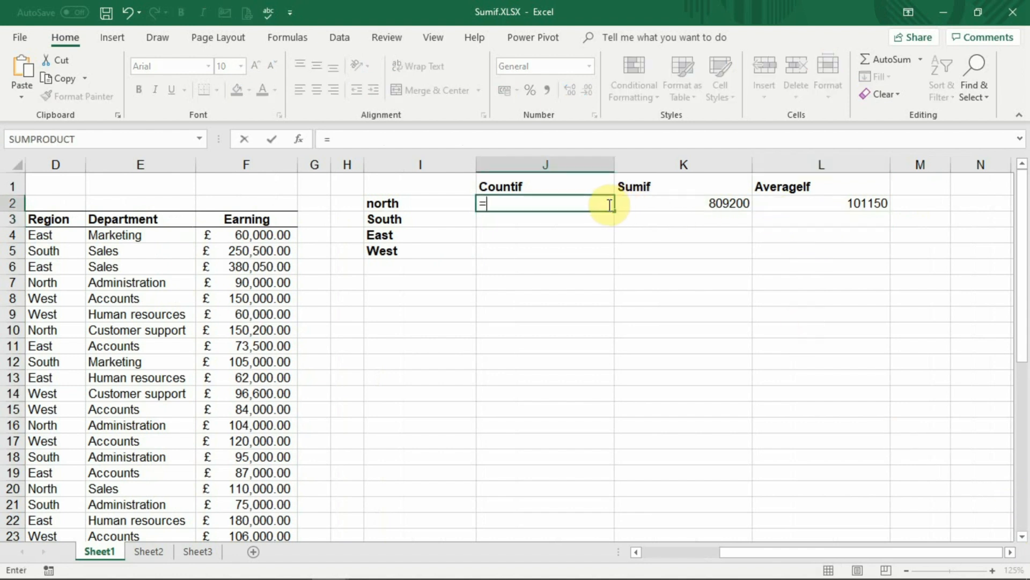
{"action": "key", "text": "BackSpace"}
{"action": "key", "text": "BackSpace"}
{"action": "key", "text": "BackSpace"}
{"action": "key", "text": "BackSpace"}
{"action": "type", "text": "count"}
{"action": "key", "text": "Down"}
{"action": "key", "text": "Down"}
{"action": "key", "text": "Down"}
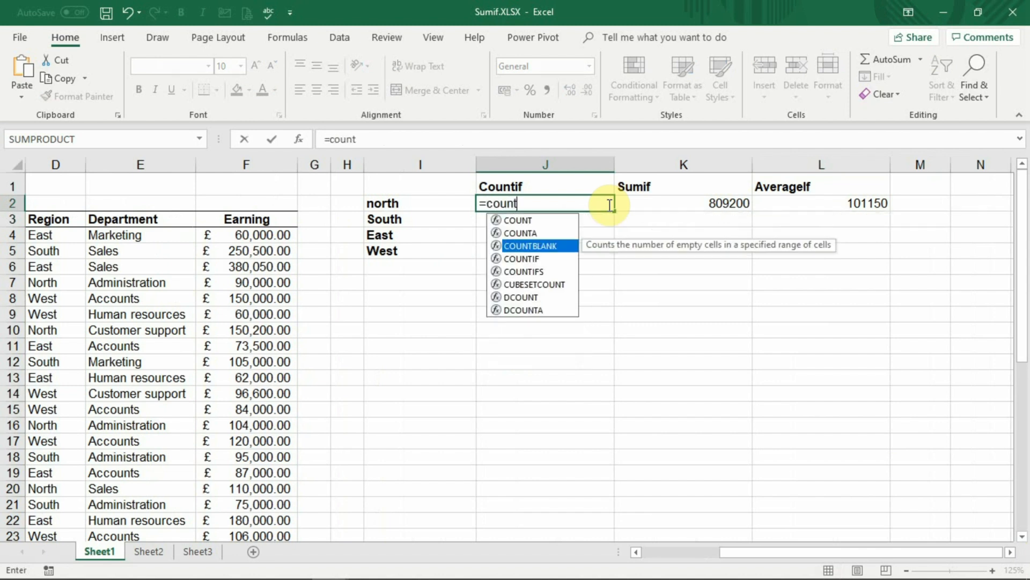
{"action": "key", "text": "Tab"}
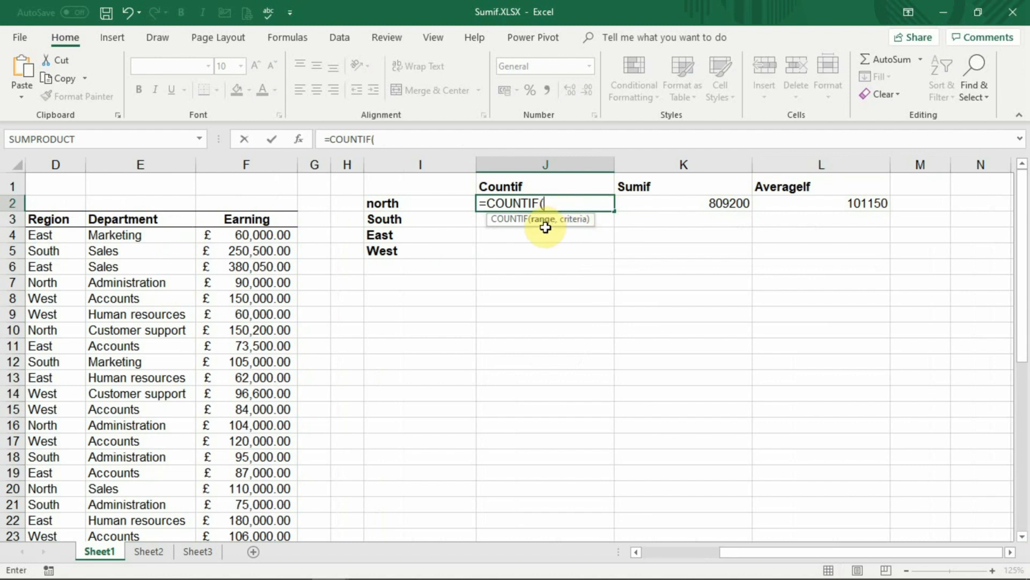
{"action": "left_click", "coordinate": [78, 234]}
{"action": "left_click_drag", "start_coordinate": [78, 234], "coordinate": [73, 515]}
{"action": "left_click_drag", "start_coordinate": [1025, 328], "coordinate": [998, 163]}
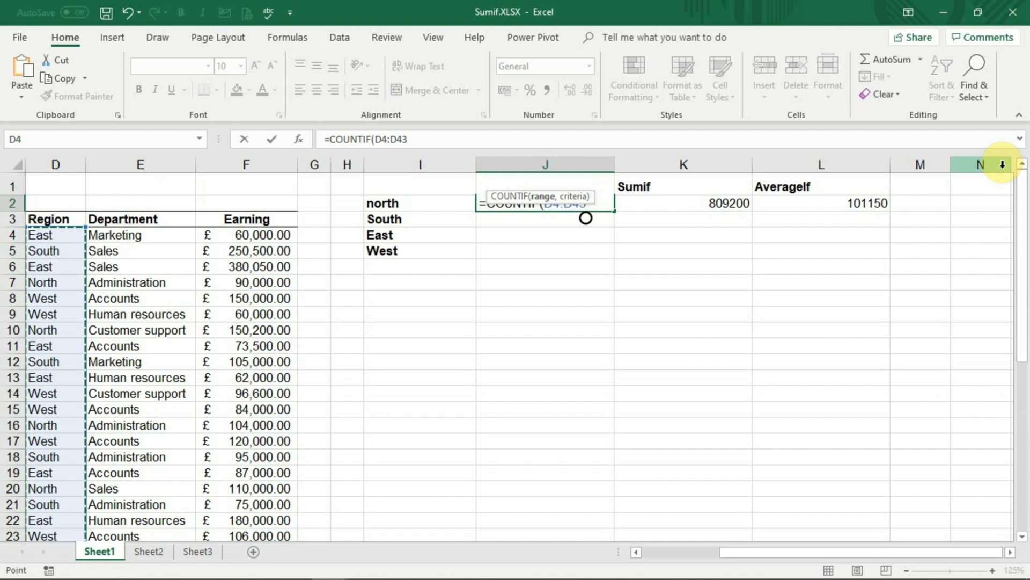
{"action": "type", "text": ","}
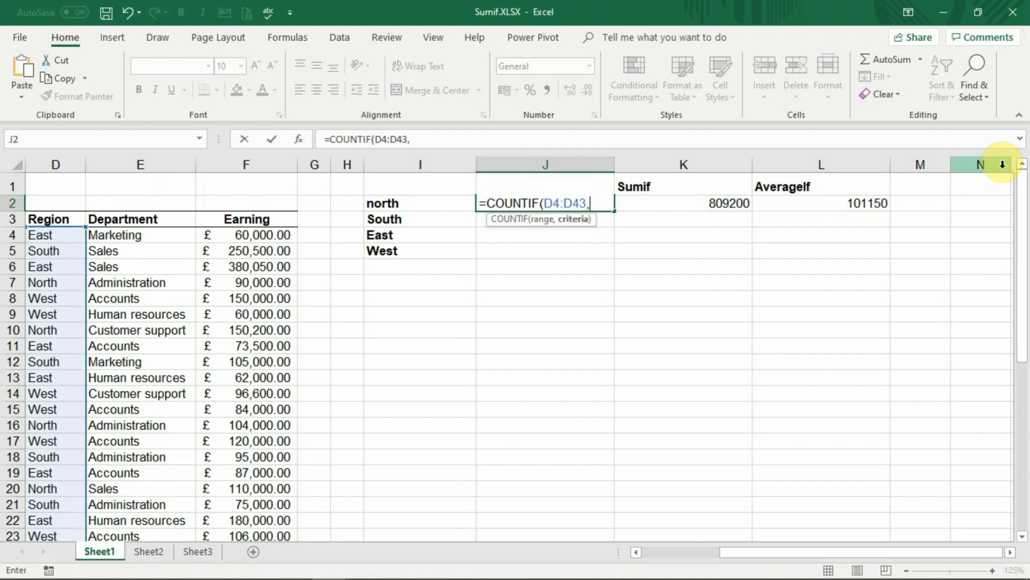
- Complete the COUNTIF in J2 with criterion I2 and enter the formula
{"action": "left_click", "coordinate": [465, 202]}
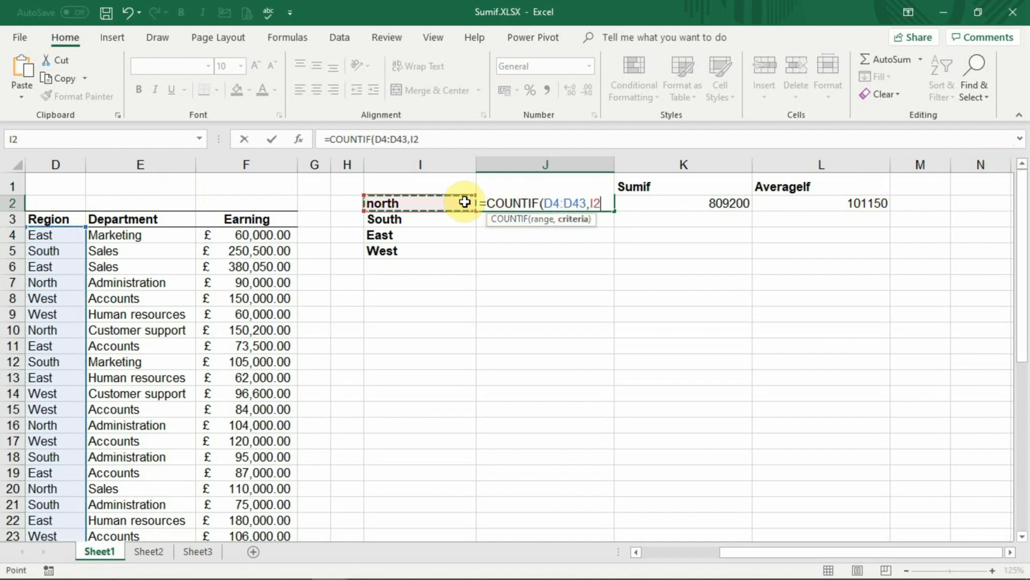
{"action": "type", "text": ")"}
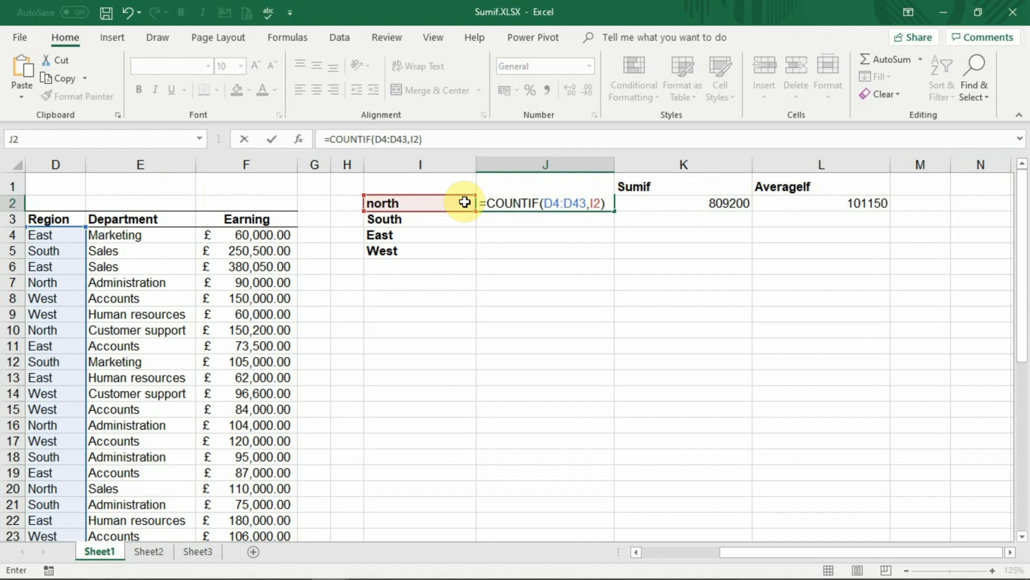
{"action": "key", "text": "Return"}
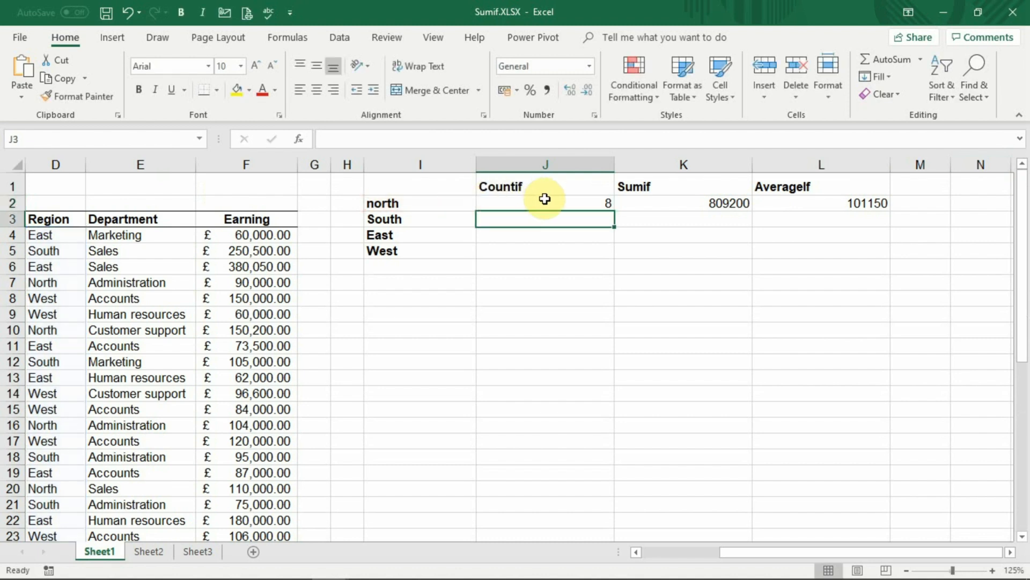